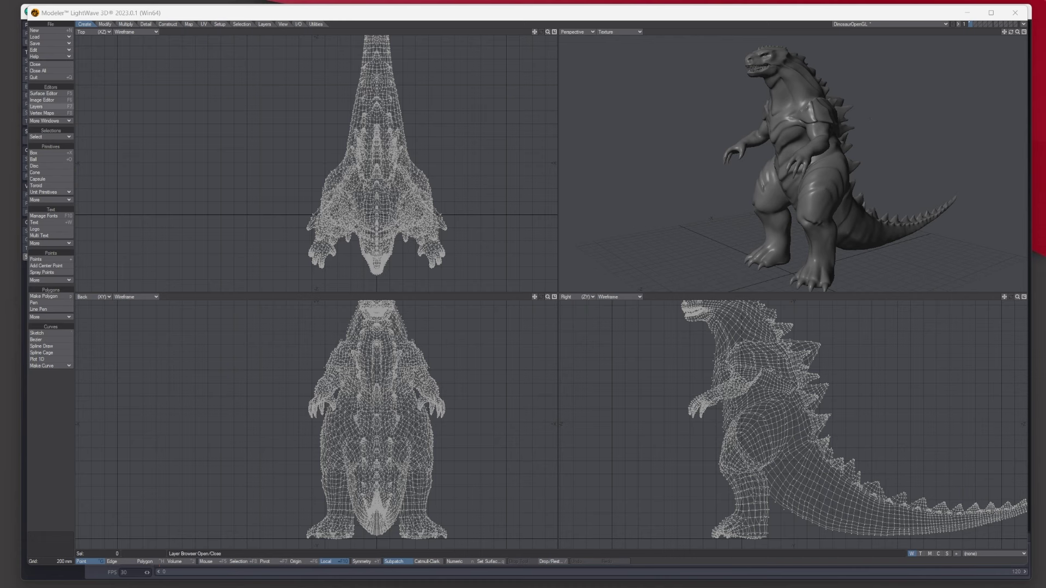
Check the polygon statistics of the dinosaur object and close the statistics window
click(46, 121)
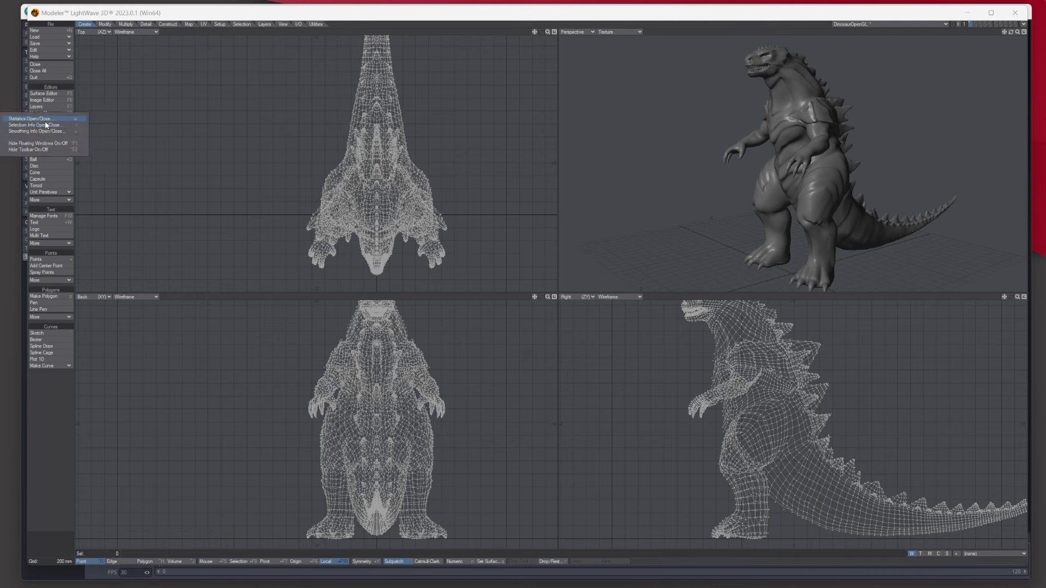
click(43, 119)
click(145, 561)
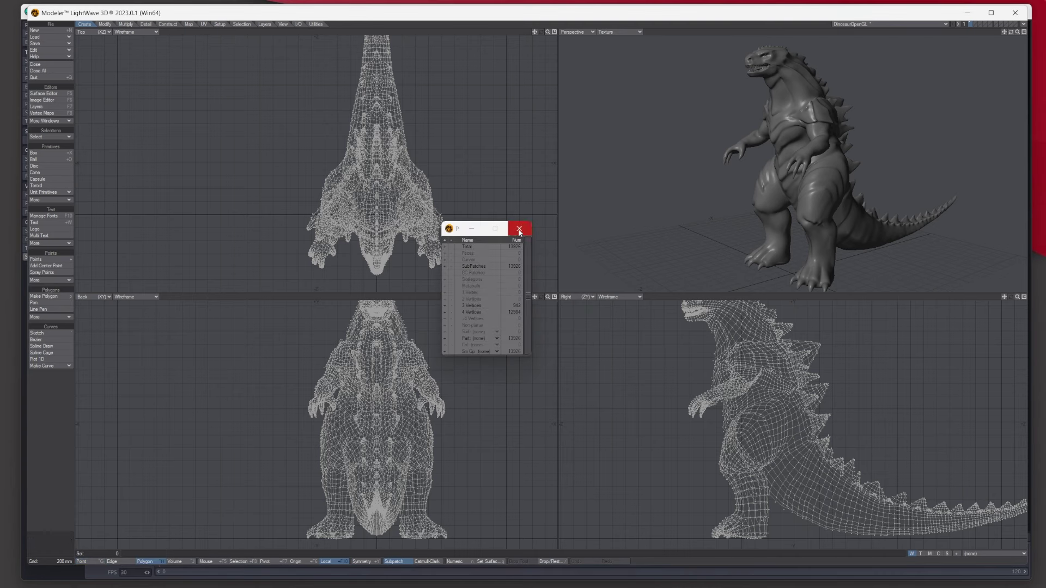
click(519, 230)
Close the DinosaurOpenGL object and save its changes
click(41, 65)
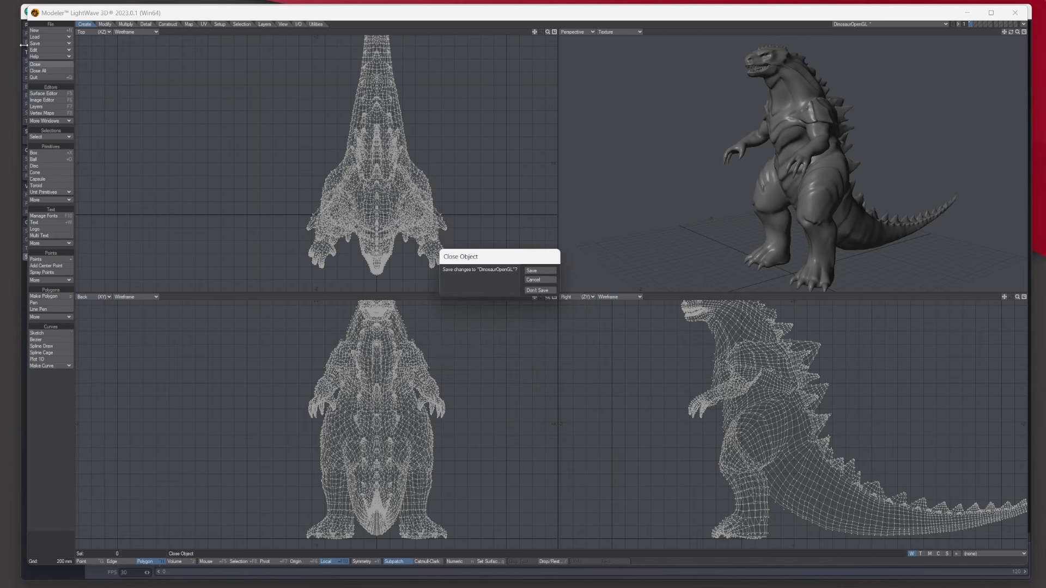
click(549, 272)
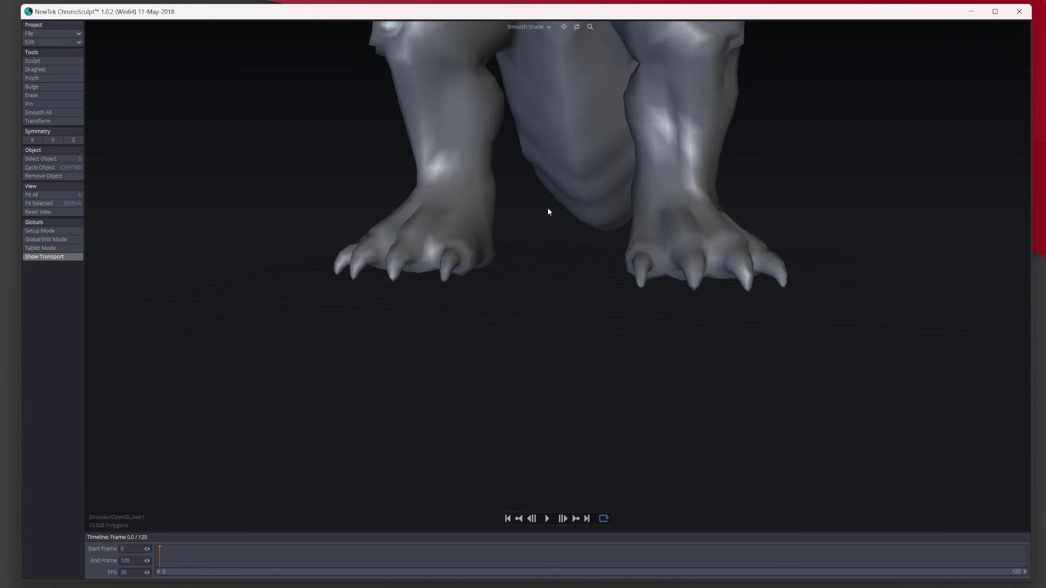
Frame the whole dinosaur in ChronoSculpt and turn on Setup Mode
key(a)
drag(578, 27, 565, 27)
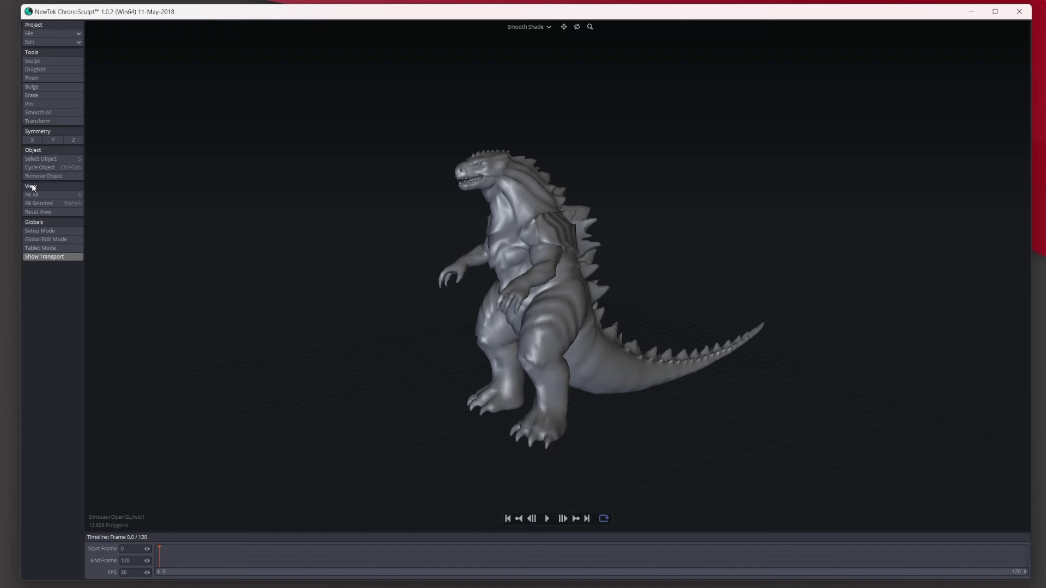
click(43, 231)
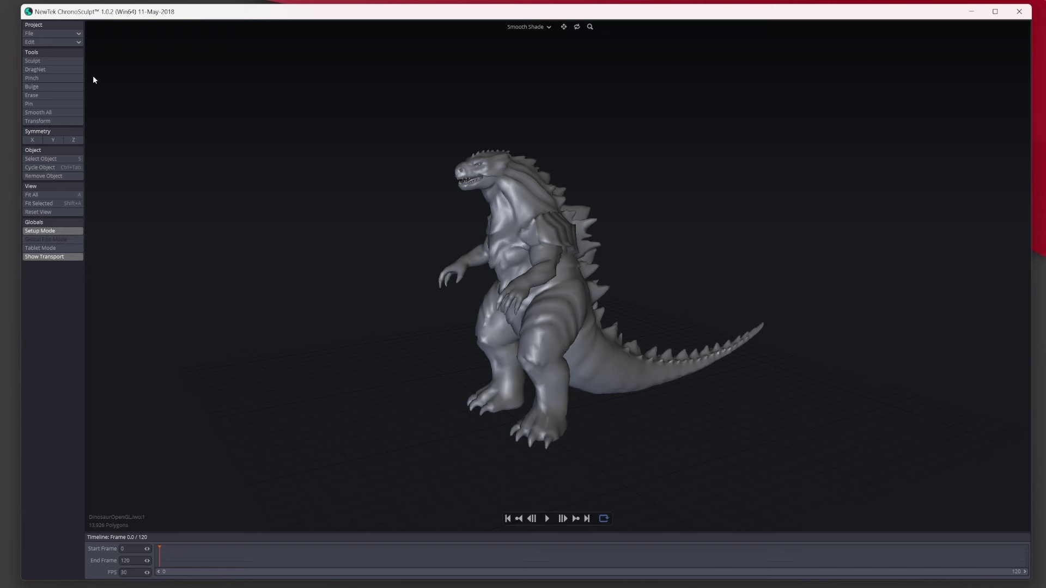
Choose the Pinch tool and enlarge the brush over the dinosaur's head to about 900 mm
click(48, 79)
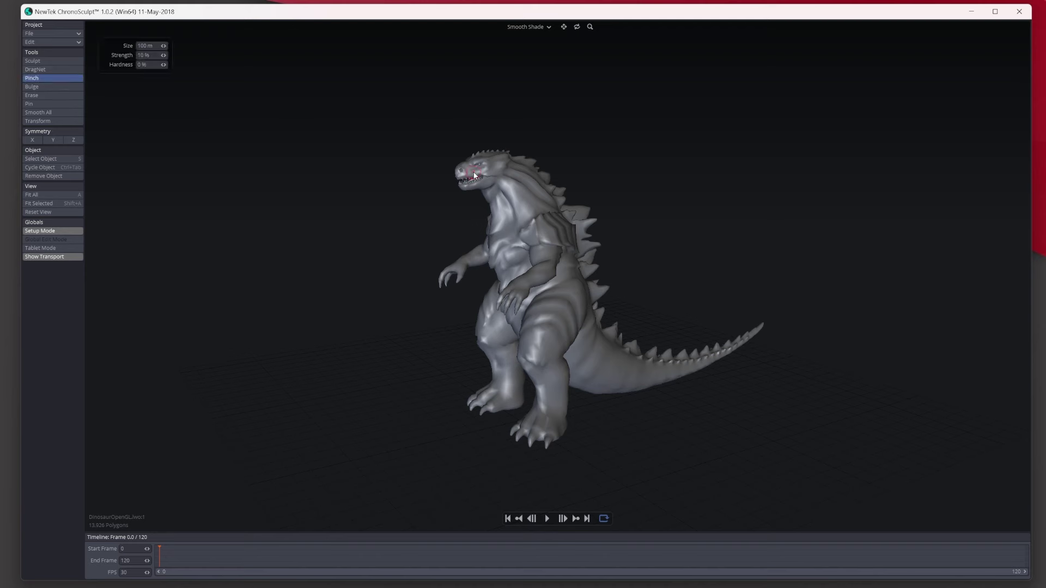
right_drag(470, 172, 502, 172)
drag(577, 27, 654, 30)
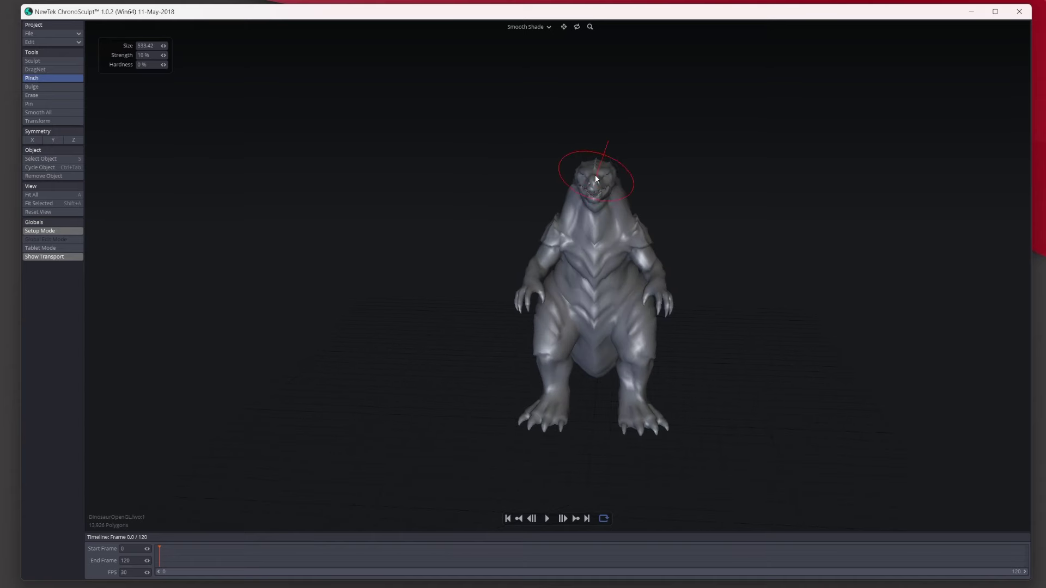
right_drag(596, 174, 622, 174)
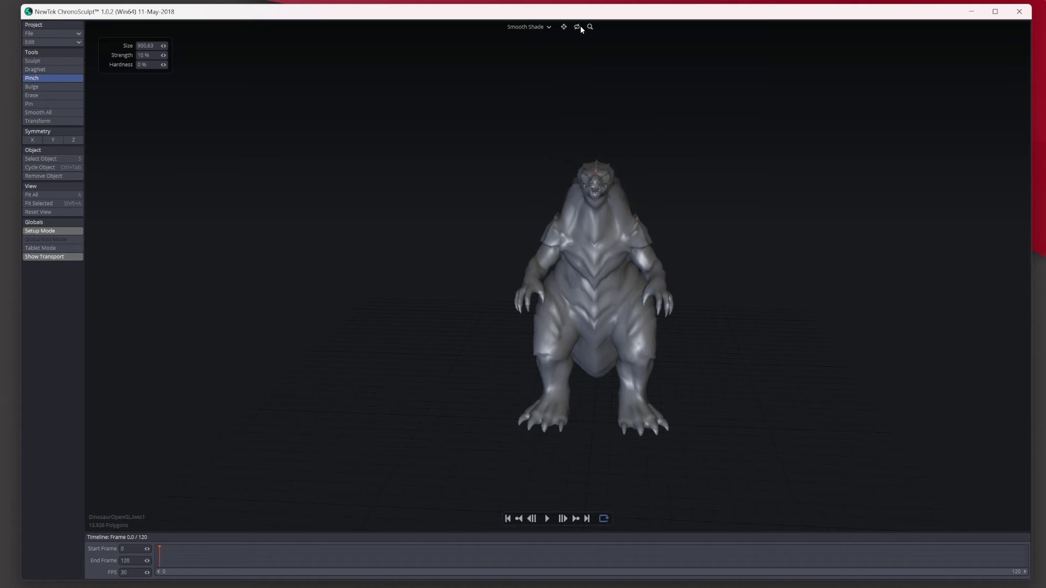
Pull the dinosaur's snout forward and slightly downward with the DragNet tool
drag(576, 27, 490, 27)
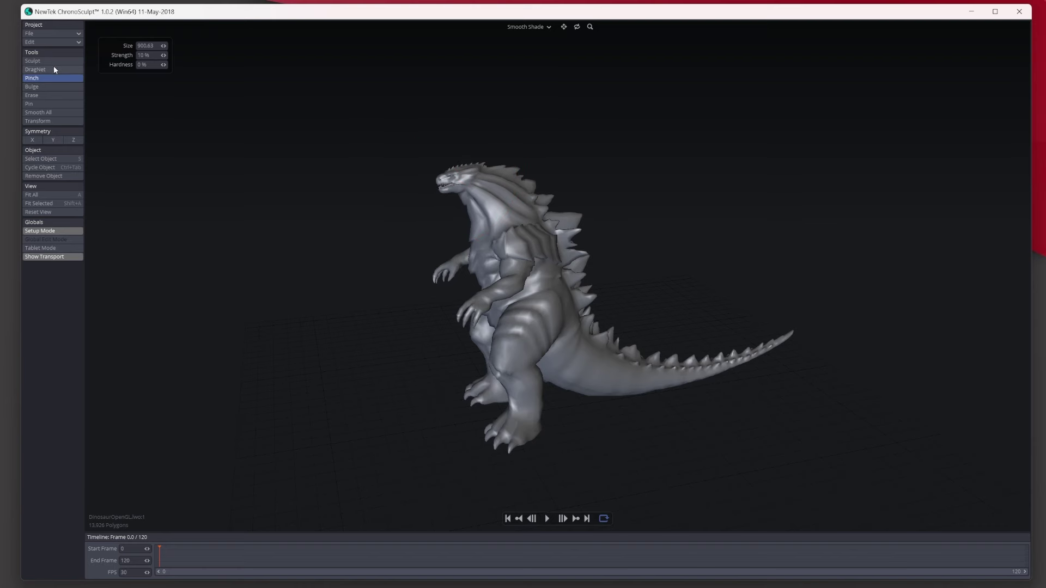
click(35, 69)
drag(447, 182, 433, 178)
drag(579, 28, 667, 29)
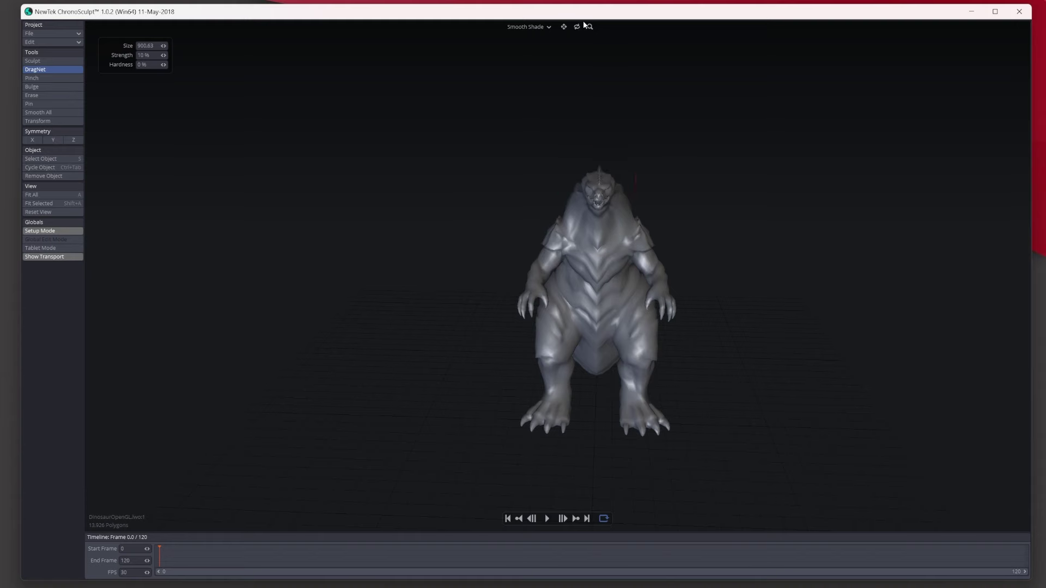
drag(578, 27, 491, 29)
drag(433, 182, 429, 188)
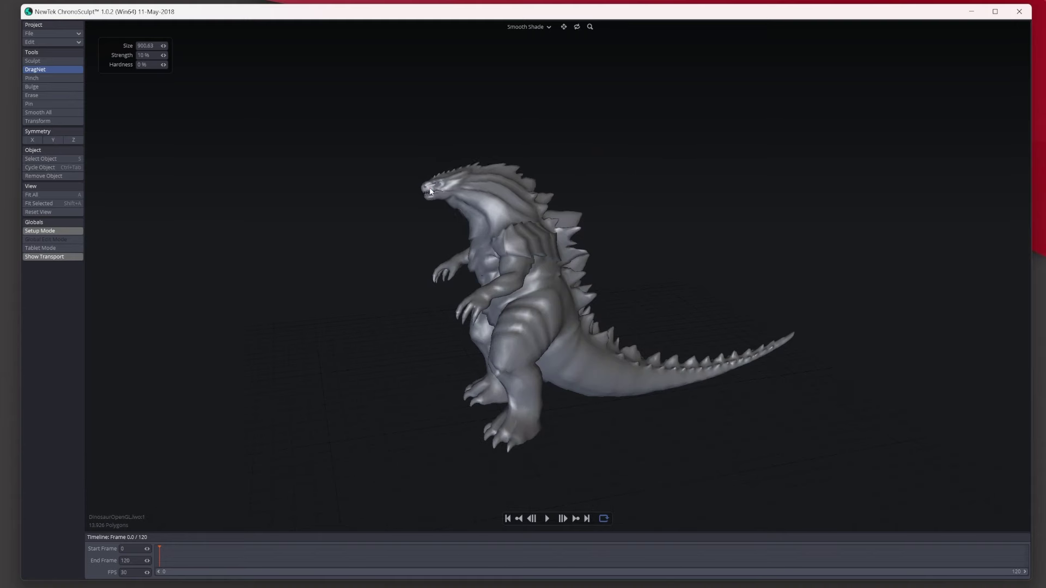
Set up the Sculpt tool with X symmetry and a brush size of about 303 mm over the neck
drag(577, 26, 616, 27)
click(60, 61)
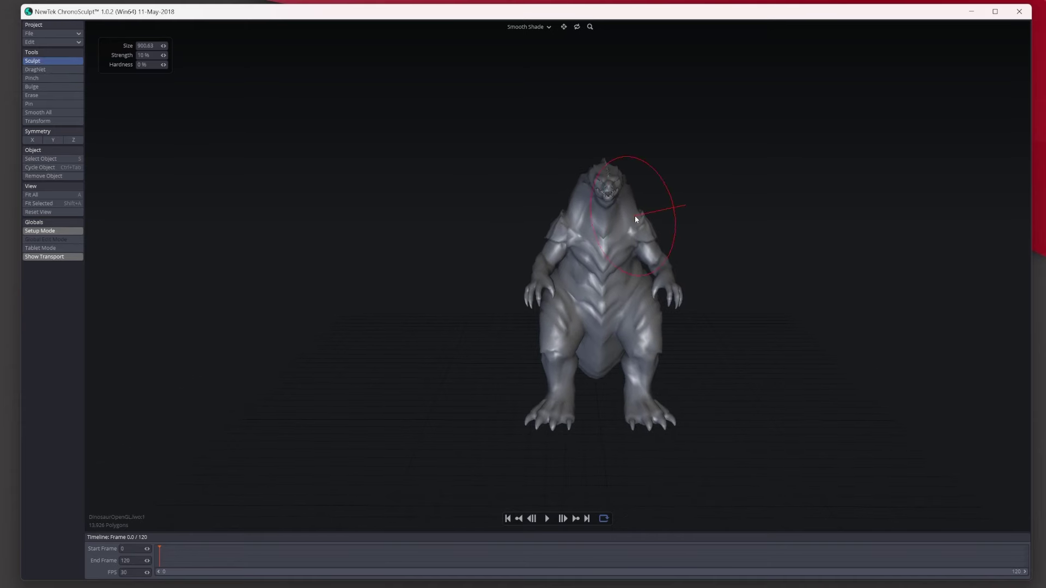
click(33, 141)
drag(578, 27, 643, 32)
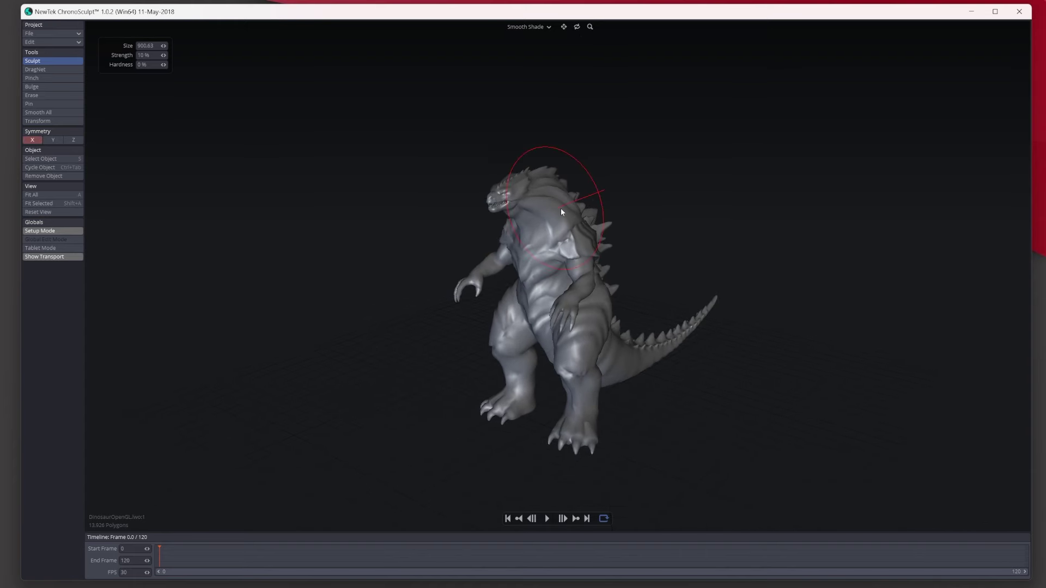
right_drag(554, 198, 566, 183)
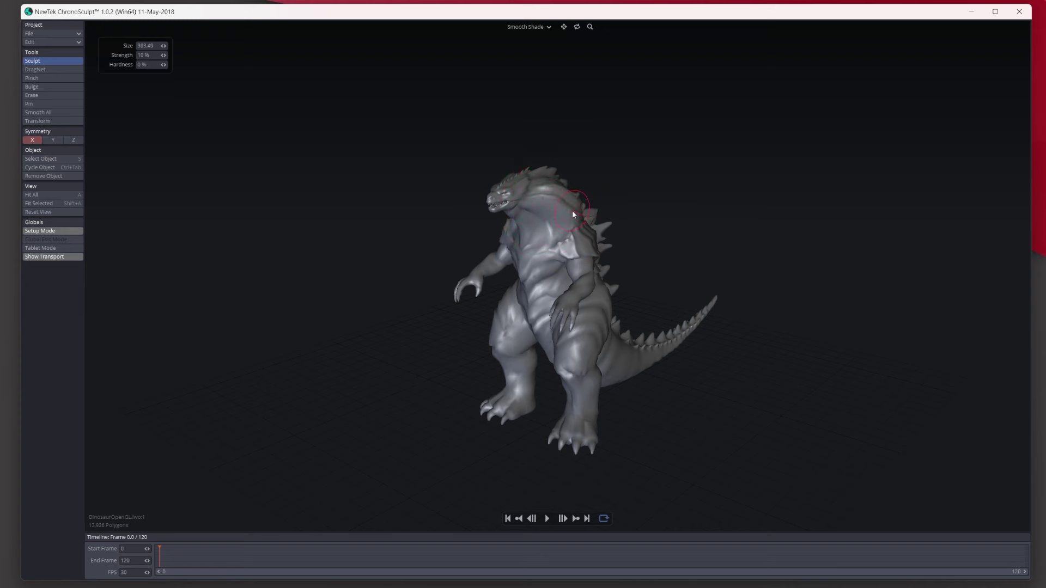
Sculpt the sides of the neck and shoulders outward into large, symmetrical bulges
drag(578, 28, 670, 31)
drag(577, 26, 579, 87)
mouse_move(567, 185)
mouse_down()
mouse_move(568, 210)
mouse_move(572, 175)
mouse_move(540, 169)
mouse_up()
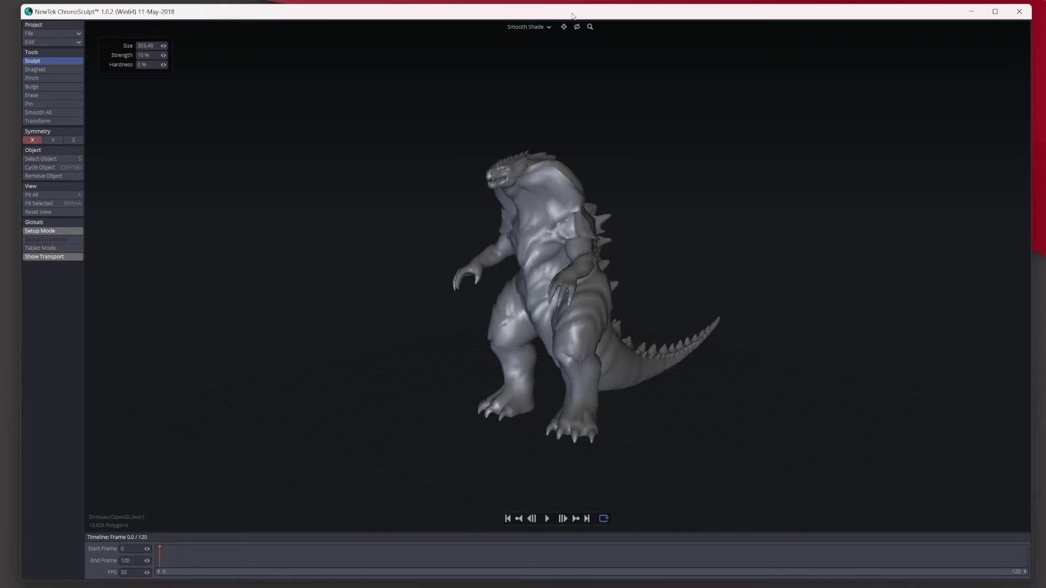
drag(577, 27, 635, 28)
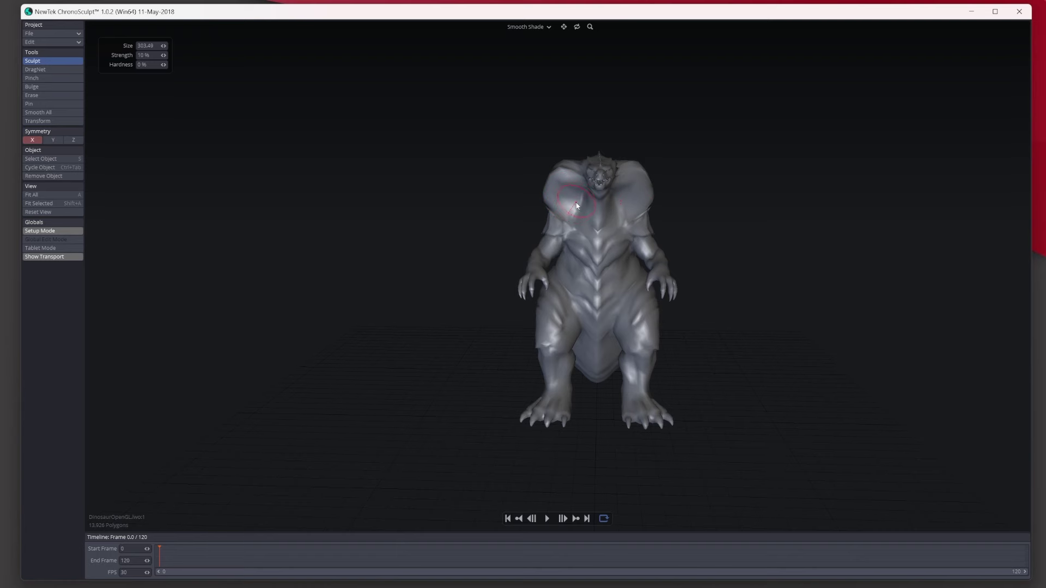
Sculpt the side of the chest and abdomen with a smaller brush of about 130 mm
mouse_move(577, 28)
mouse_down()
mouse_move(523, 30)
mouse_move(580, 28)
mouse_up()
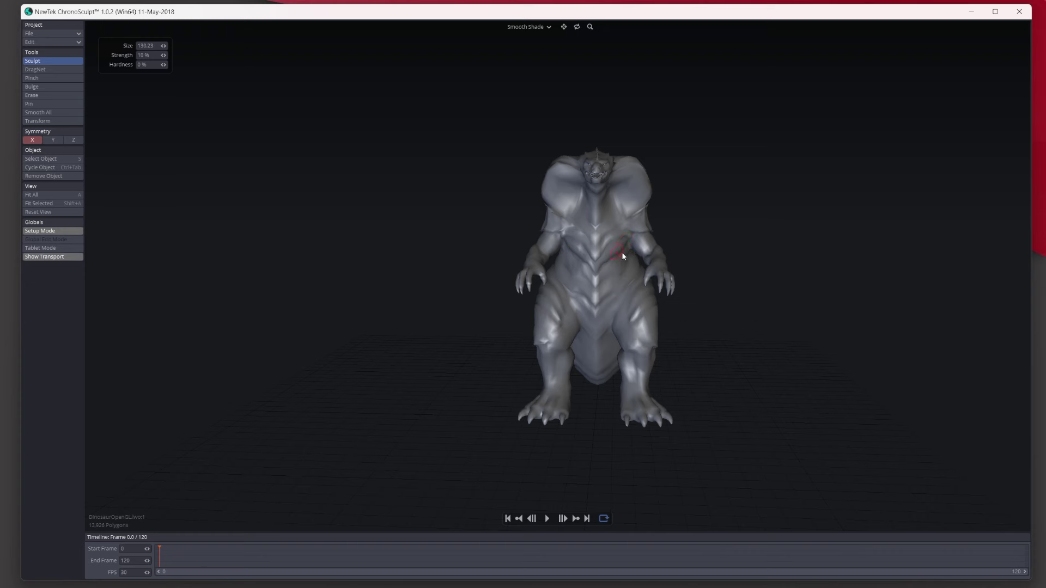
mouse_move(623, 249)
mouse_down()
mouse_move(598, 270)
mouse_move(625, 287)
mouse_up()
drag(576, 27, 602, 27)
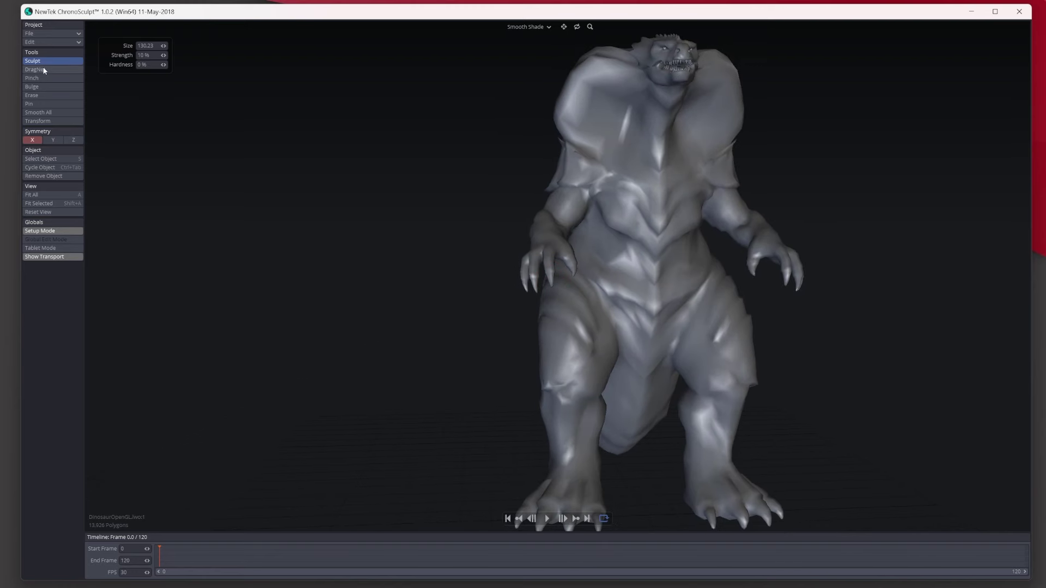
Pull the finger claws on both hands downward with the DragNet tool to lengthen them
click(40, 70)
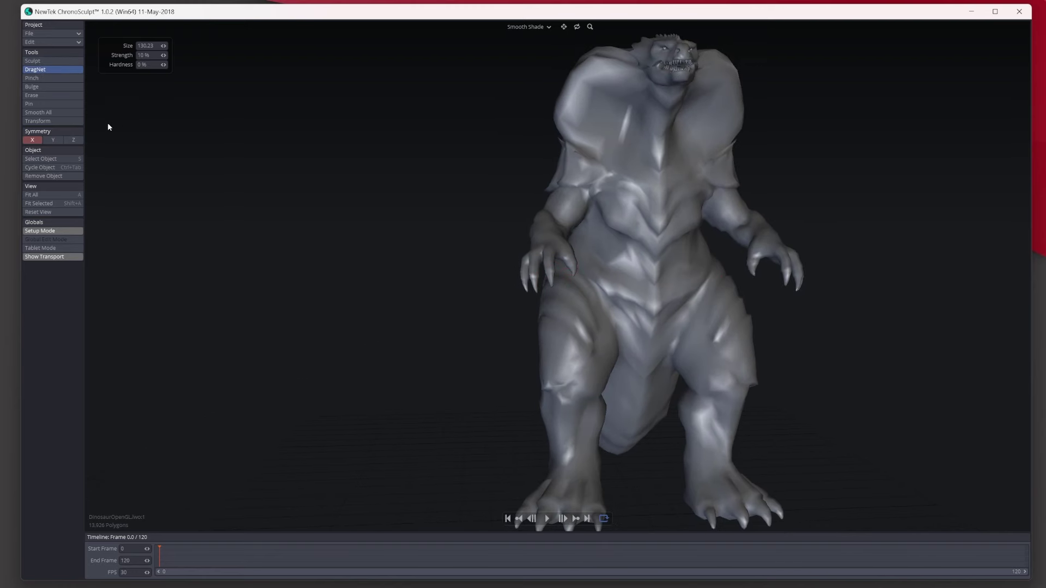
drag(576, 26, 569, 27)
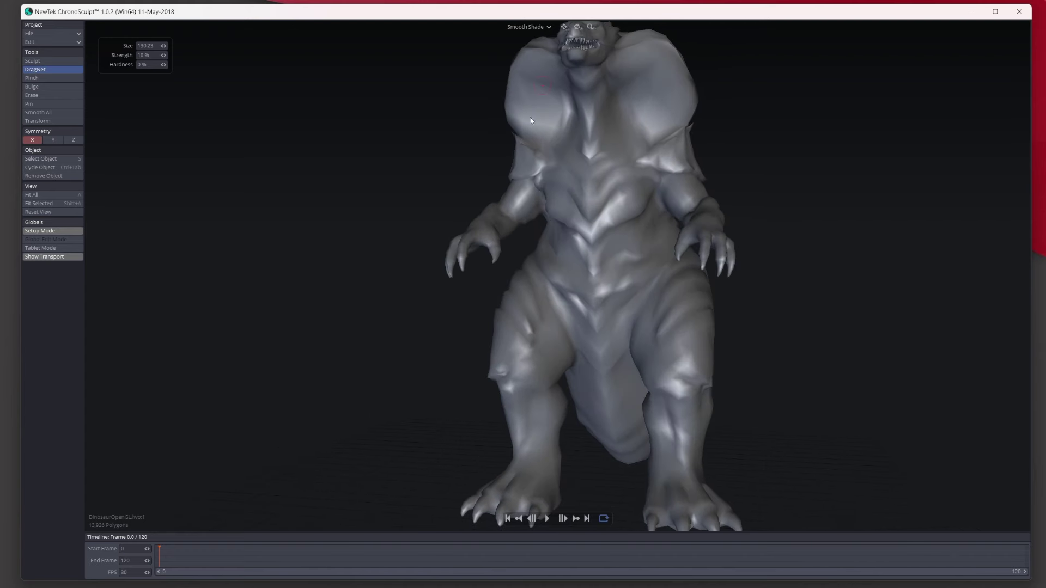
drag(496, 264, 466, 280)
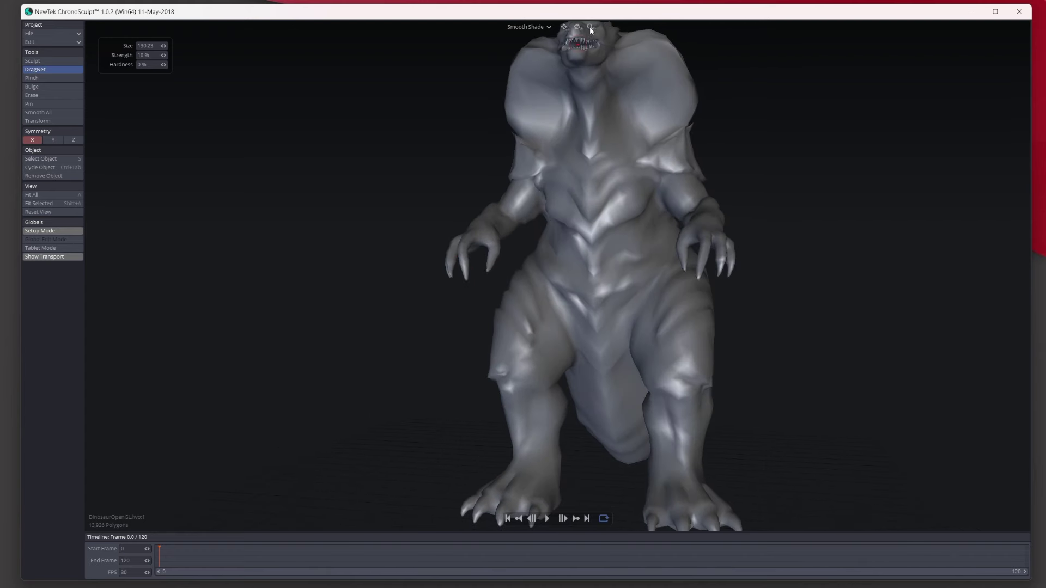
drag(577, 26, 648, 30)
drag(584, 271, 576, 284)
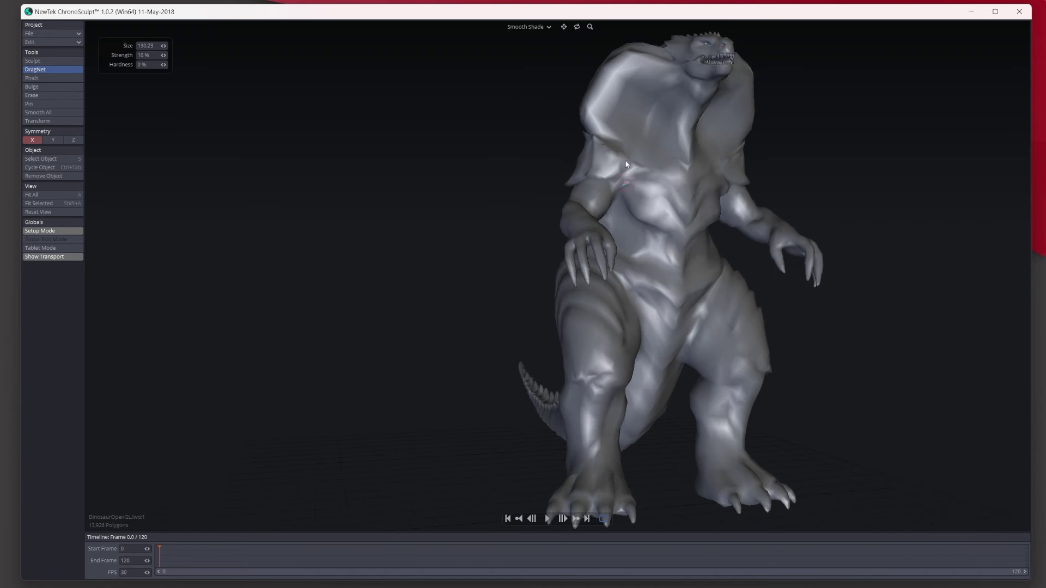
Extend the remaining hand claws and pull the toe claws longer with DragNet
drag(577, 28, 490, 254)
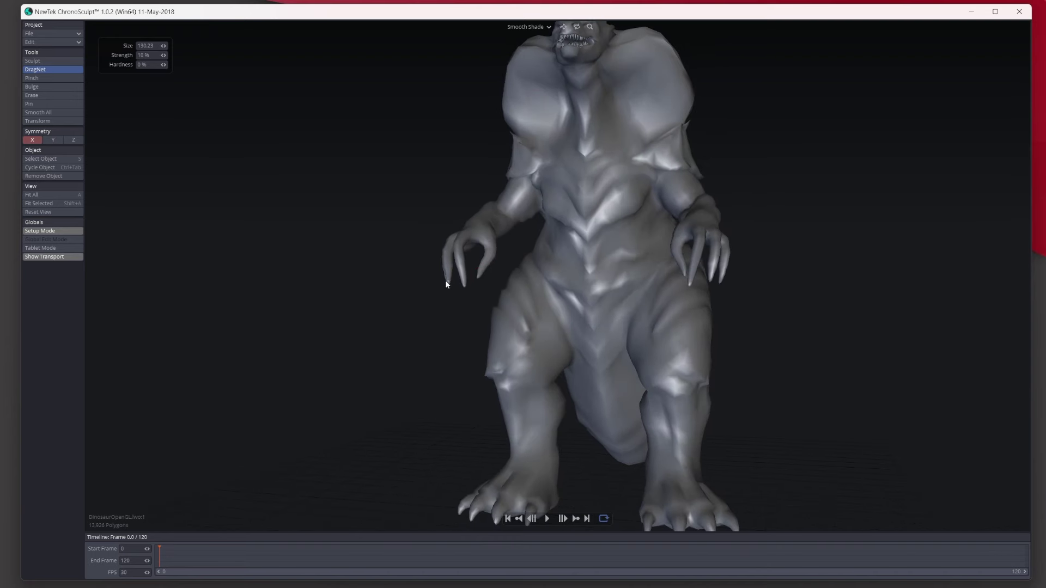
drag(447, 280, 451, 285)
drag(579, 28, 587, 243)
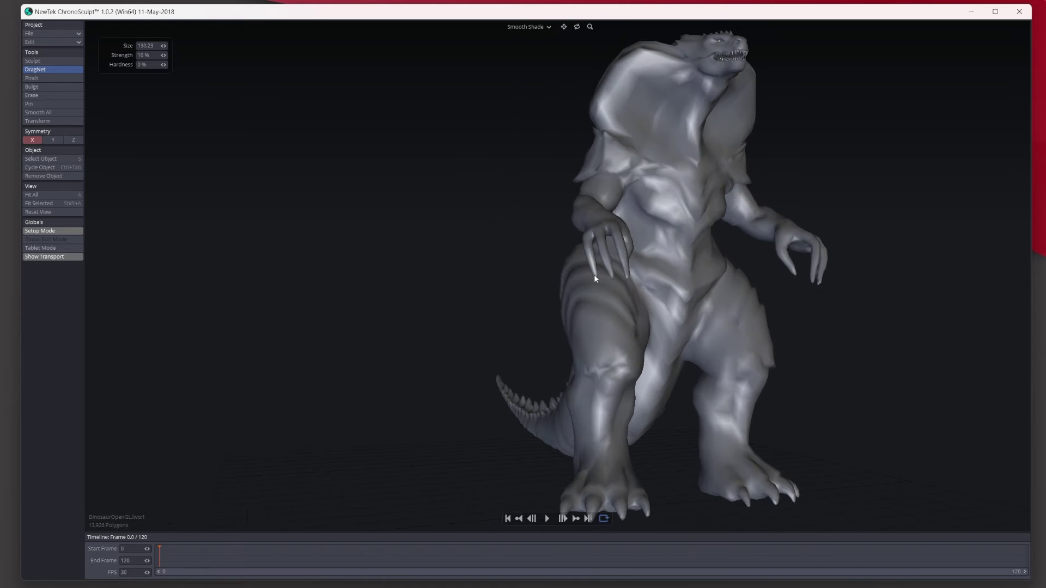
drag(613, 280, 615, 288)
drag(578, 28, 558, 77)
drag(618, 387, 708, 407)
Pull the back of the neck and the upper back outward using a DragNet brush of about 766 mm
drag(564, 27, 460, 99)
drag(580, 28, 562, 53)
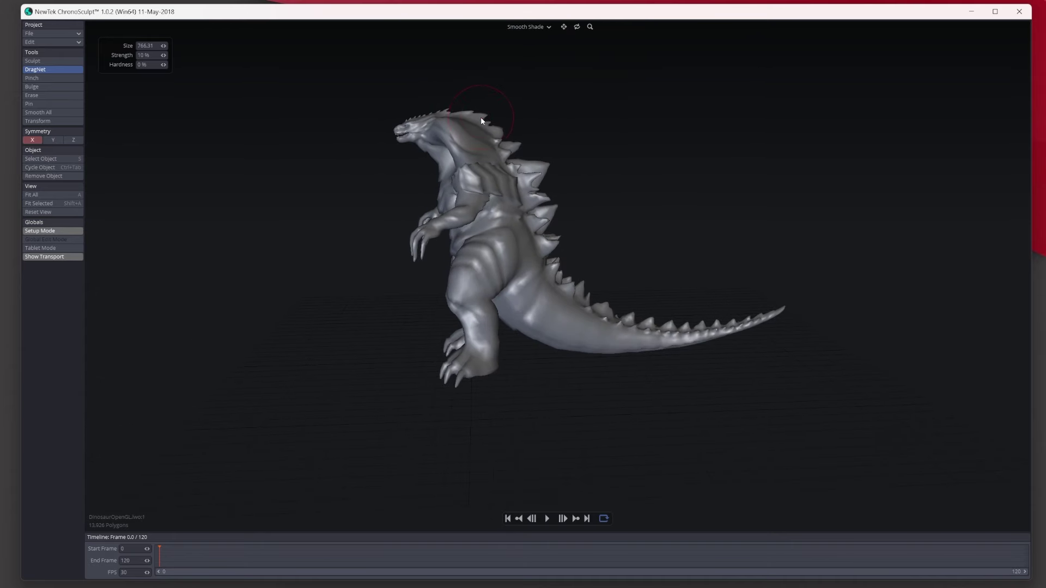
drag(481, 118, 488, 110)
drag(508, 154, 545, 171)
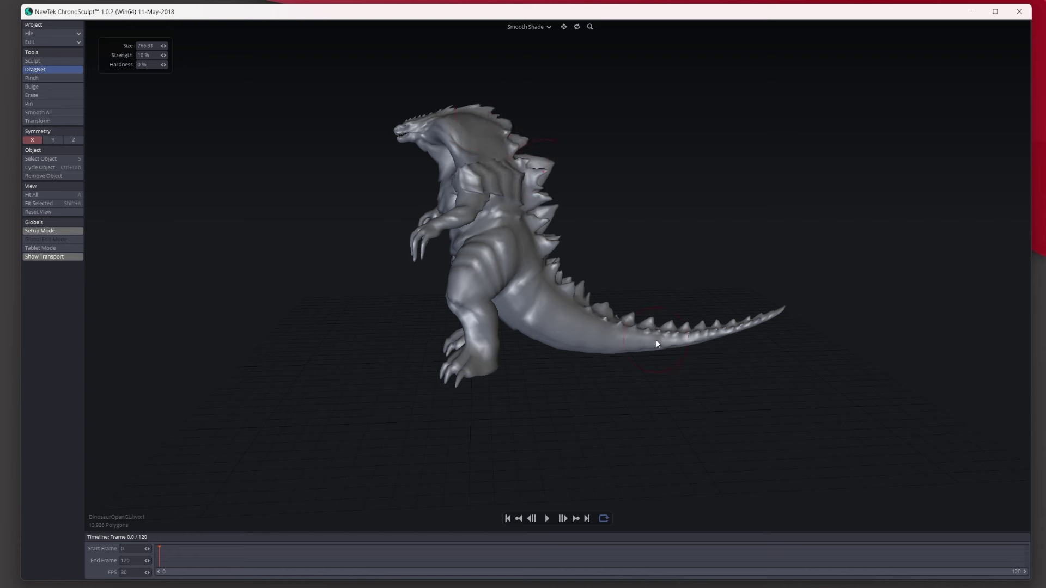
Enlarge the DragNet brush to 1.25 m and reshape the tail by pulling its middle and tip upward
right_drag(656, 341, 678, 341)
drag(652, 344, 641, 315)
drag(577, 26, 681, 28)
drag(477, 347, 477, 338)
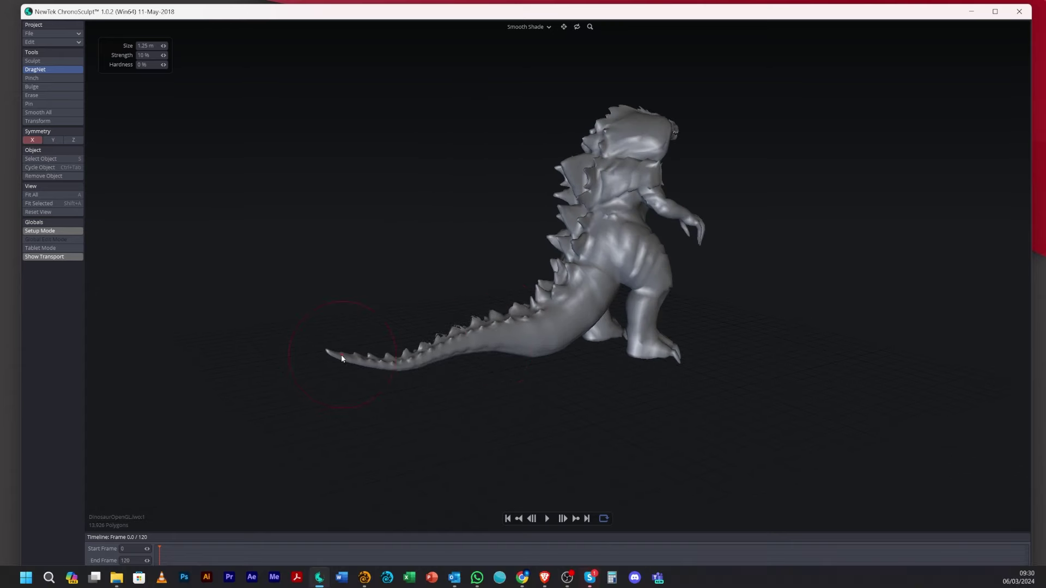
drag(328, 352, 328, 350)
drag(577, 28, 700, 28)
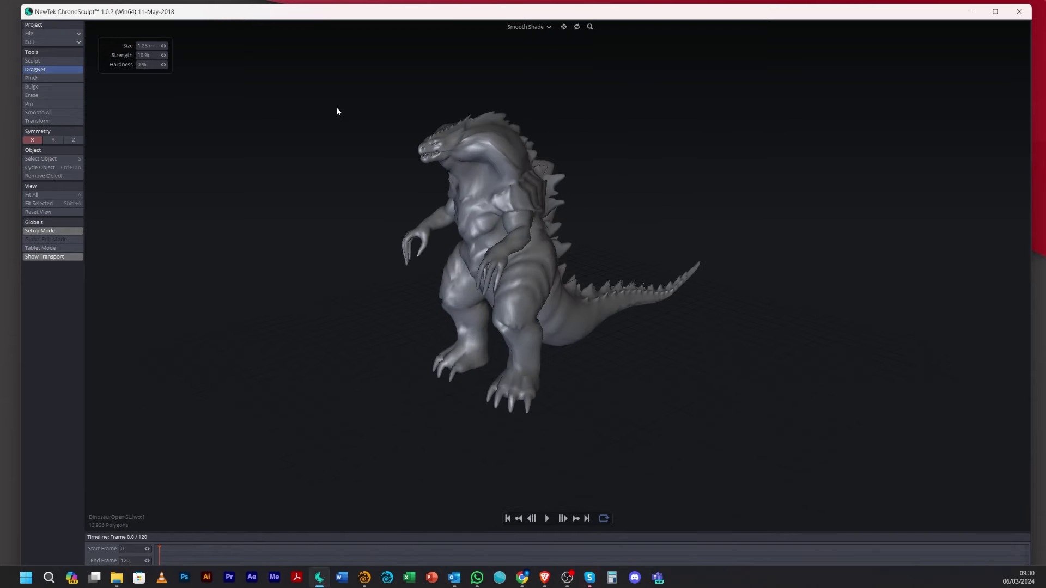
Export the sculpt to an endomorph named New Morph with a separate output LWO
click(46, 34)
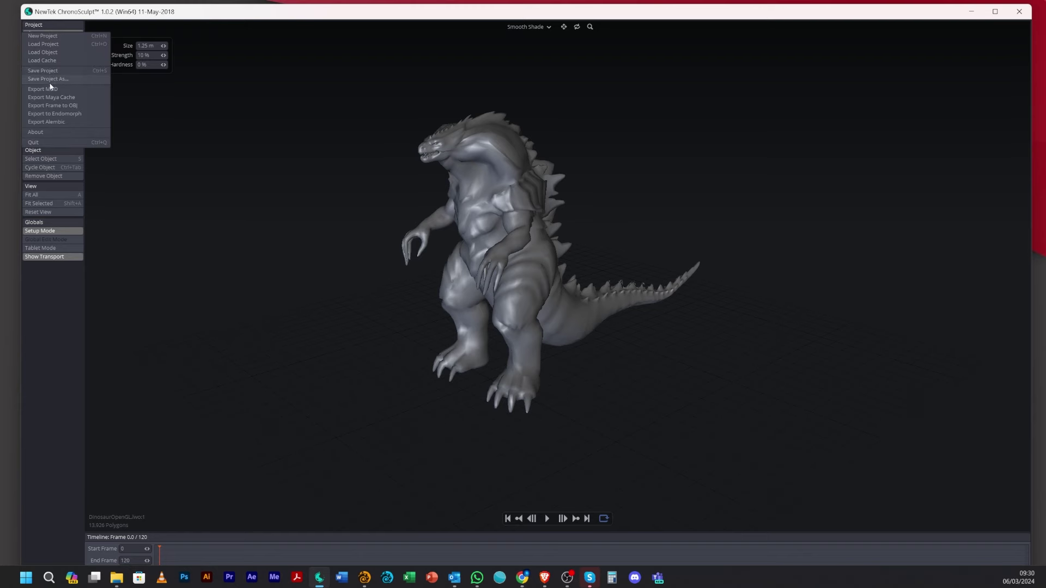
click(61, 114)
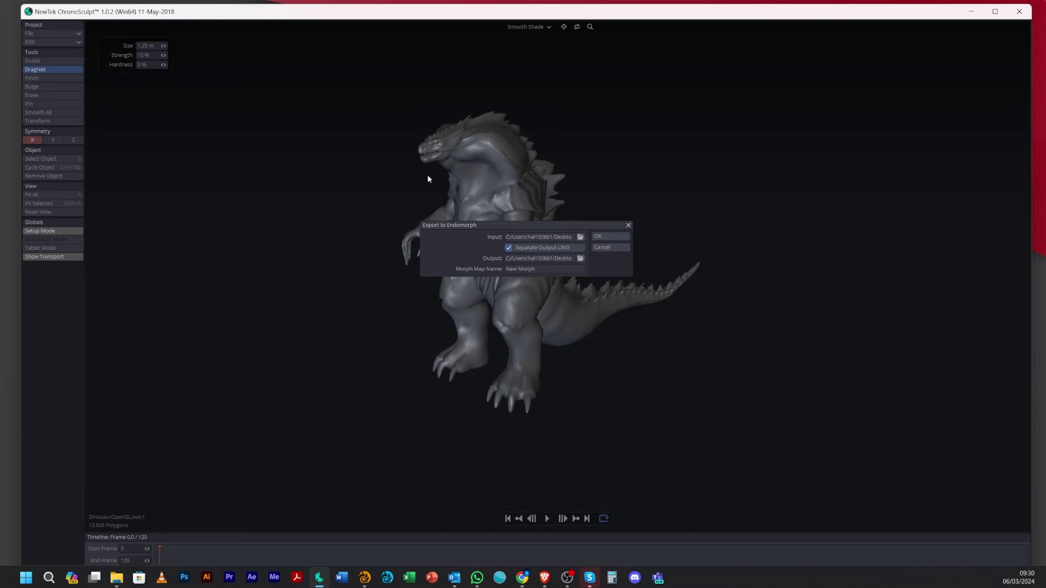
click(617, 238)
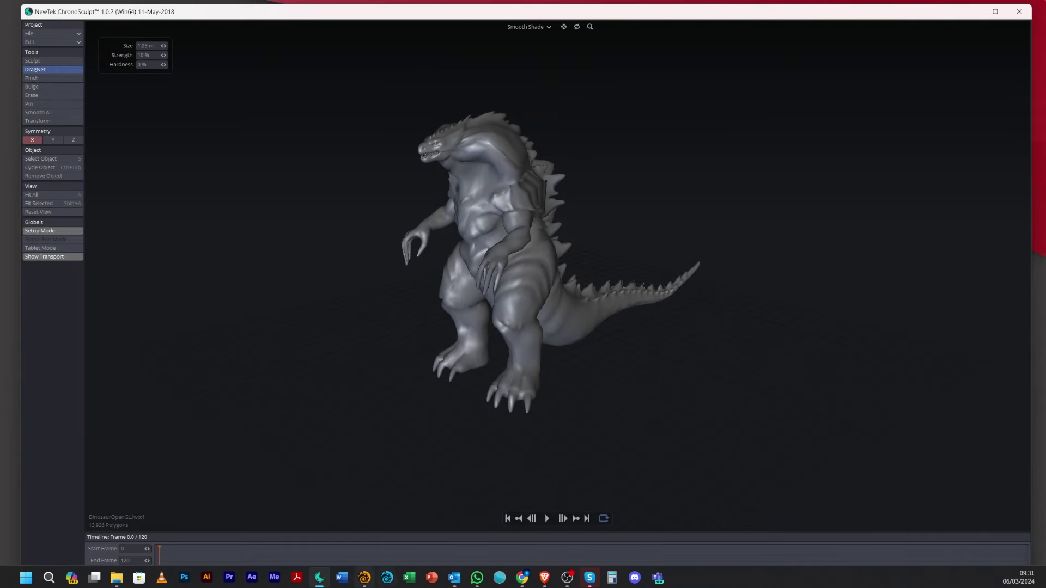
Switch to LightWave Modeler and select the New Morph morph map on the DinosaurOpenGL002 object
click(364, 577)
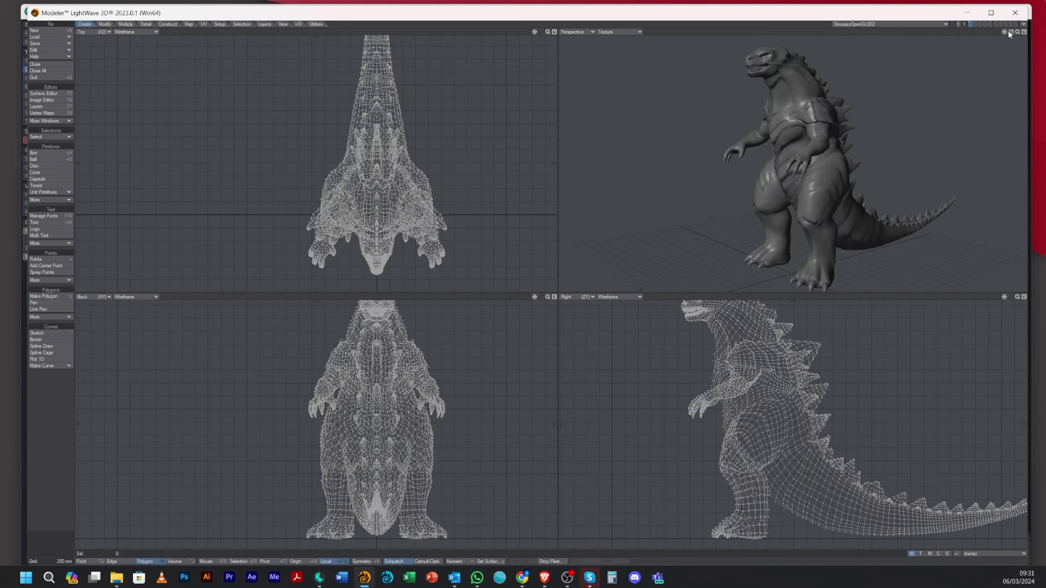
drag(1009, 33, 970, 36)
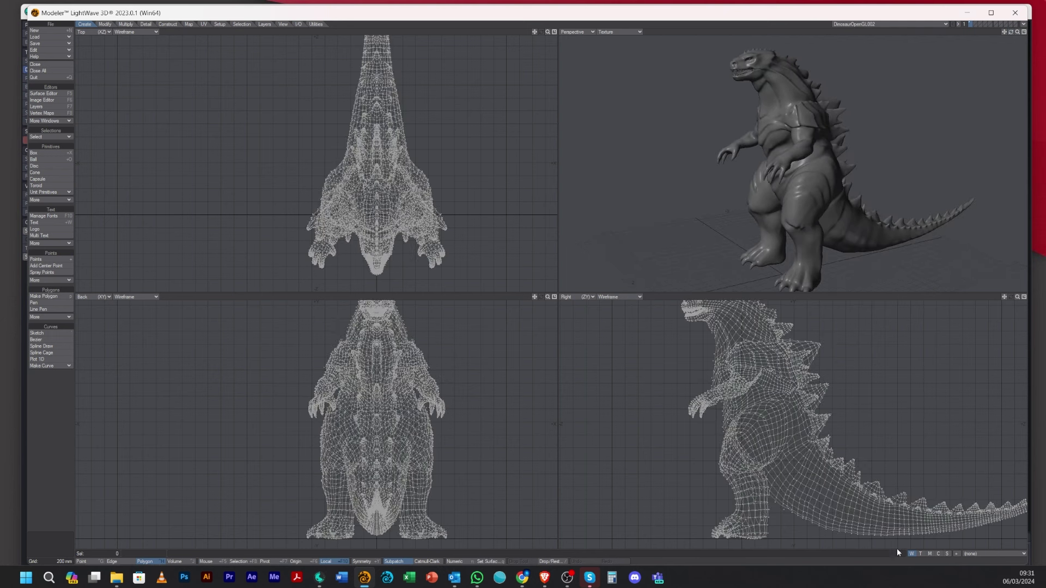
click(929, 553)
click(974, 555)
click(979, 554)
click(983, 571)
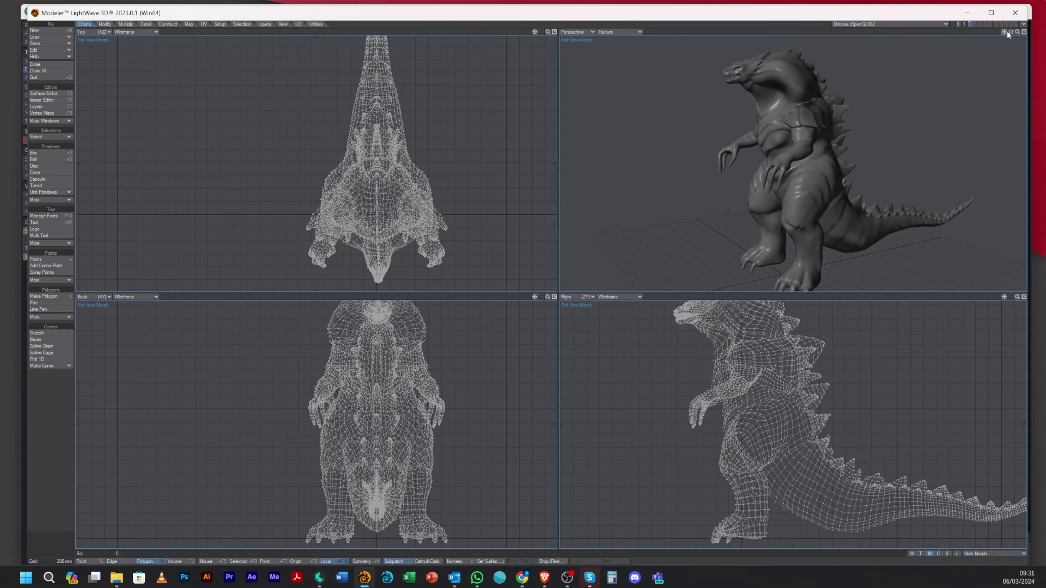
Switch the active morph map of DinosaurOpenGL002 back to (base)
drag(1006, 33, 980, 33)
click(995, 554)
click(986, 535)
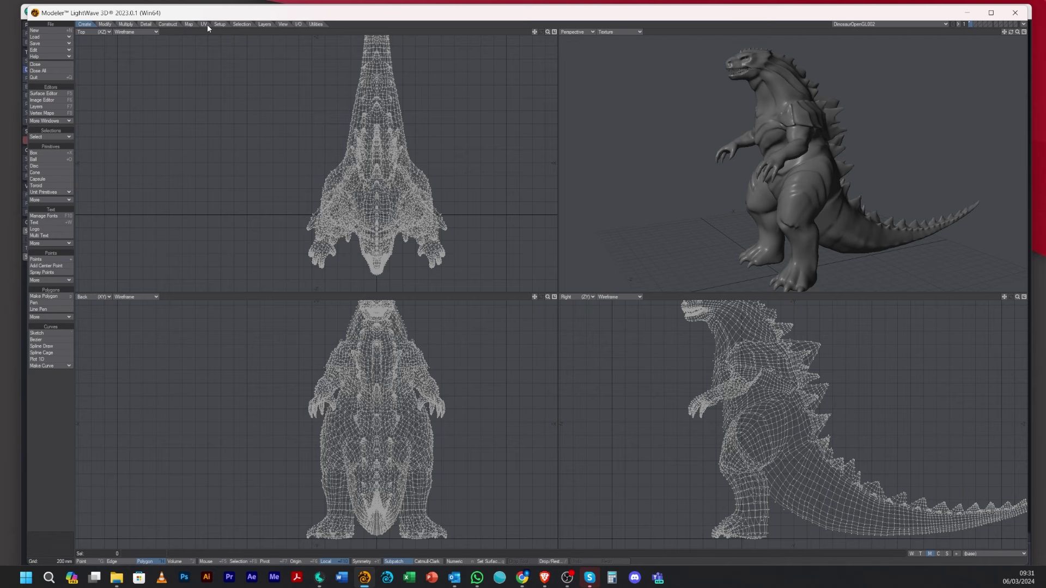
Use Apply Morph to bake the New Morph map into the base shape of DinosaurOpenGL002 at 100% strength
click(190, 24)
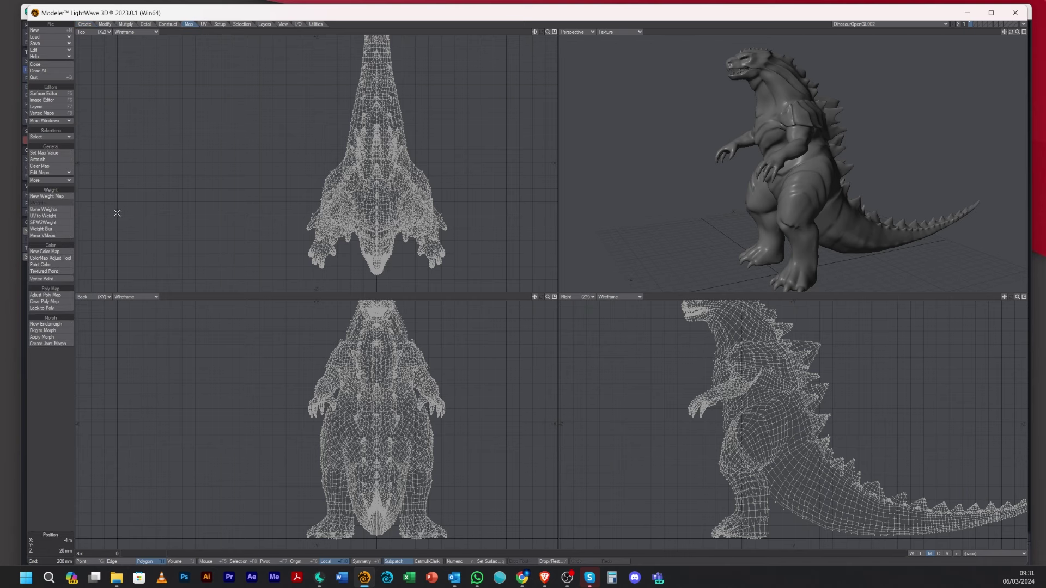
click(57, 337)
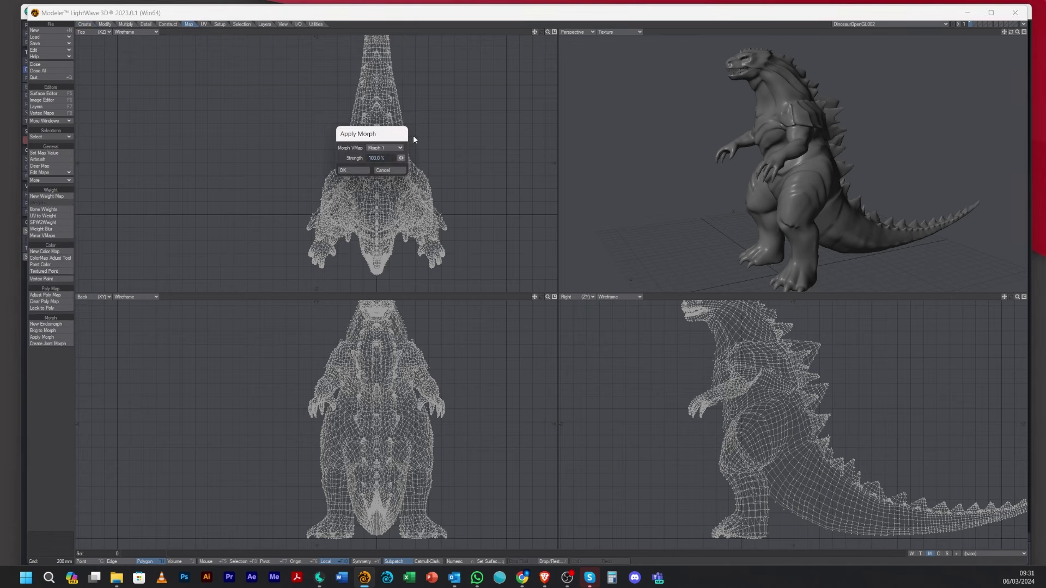
click(385, 147)
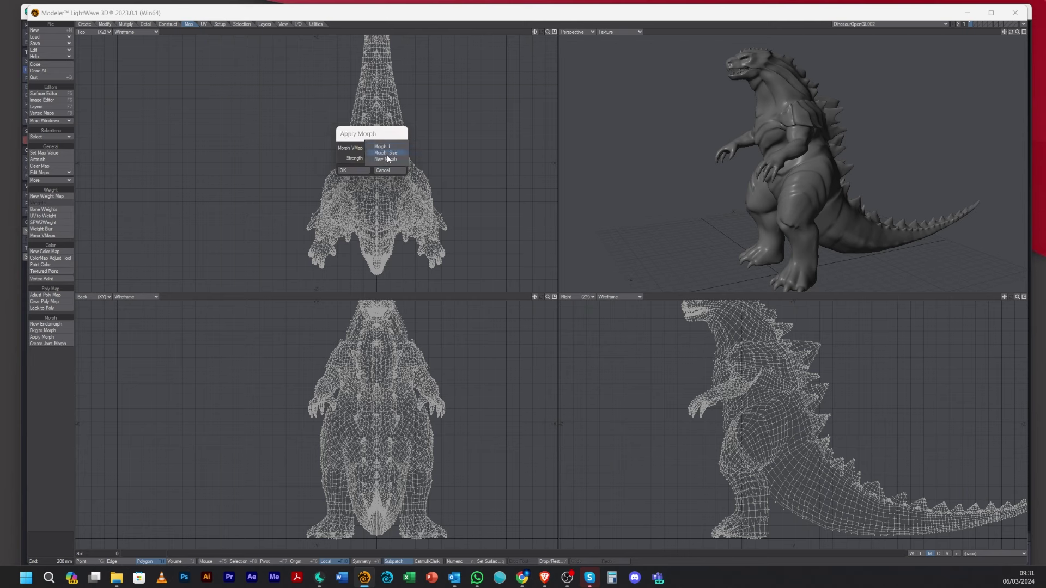
click(385, 159)
click(354, 170)
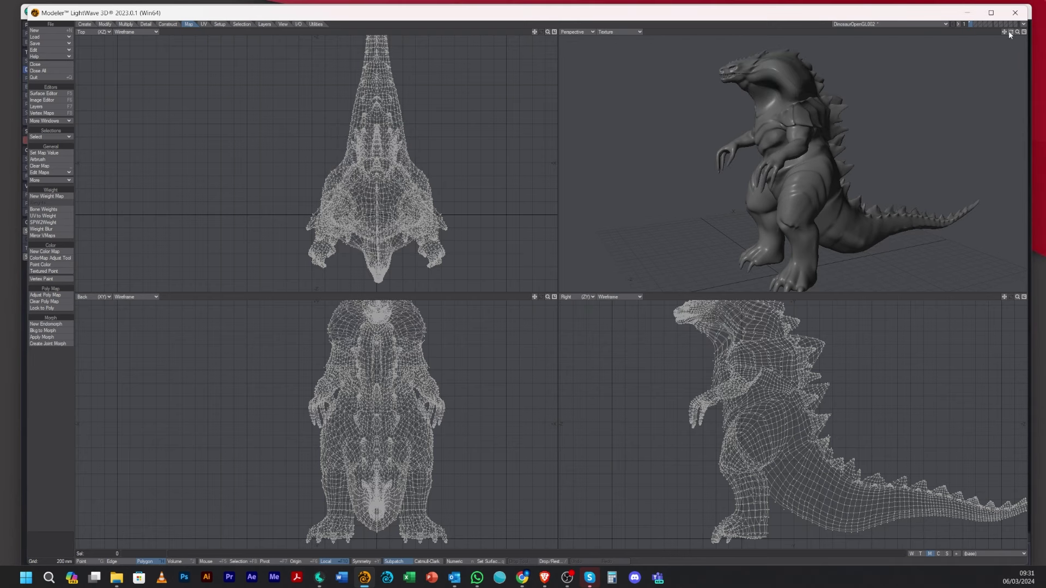
mouse_move(1011, 32)
mouse_down()
mouse_move(983, 33)
mouse_move(1038, 32)
mouse_move(964, 31)
mouse_move(1038, 33)
mouse_move(1011, 34)
mouse_up()
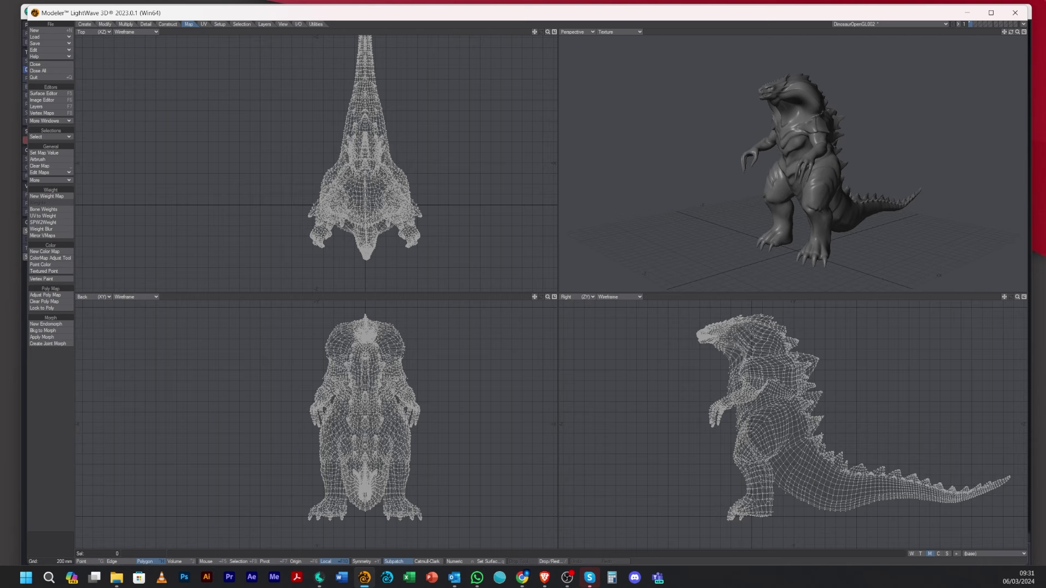
Display the mesh layers of DinosaurOpenGL and DinosaurOpenGL002 together and move the original dinosaur sideways to stand beside the morphed one
key(Page_Up)
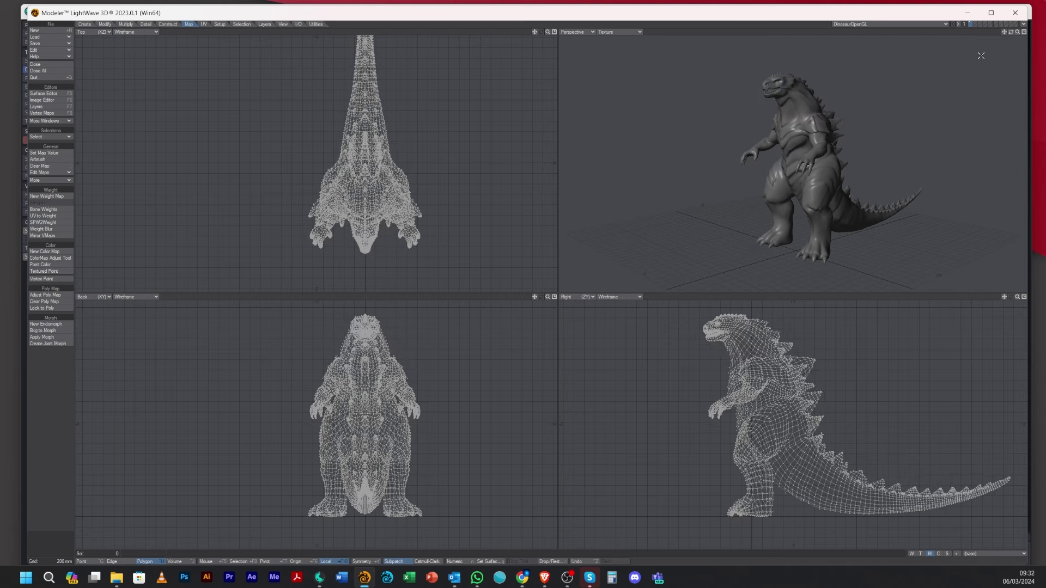
click(36, 106)
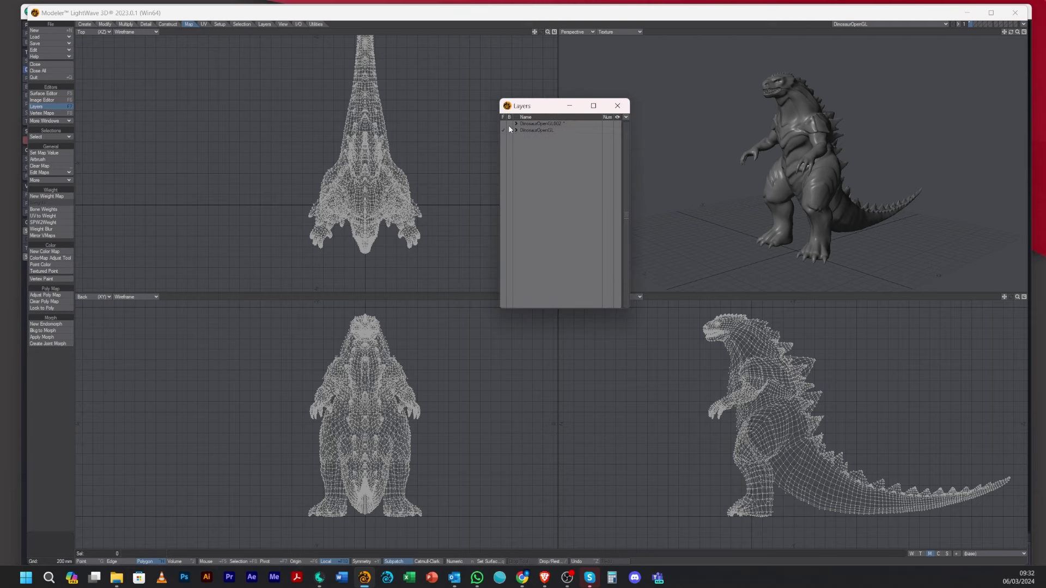
click(517, 150)
click(503, 131)
alt+drag(850, 184, 805, 183)
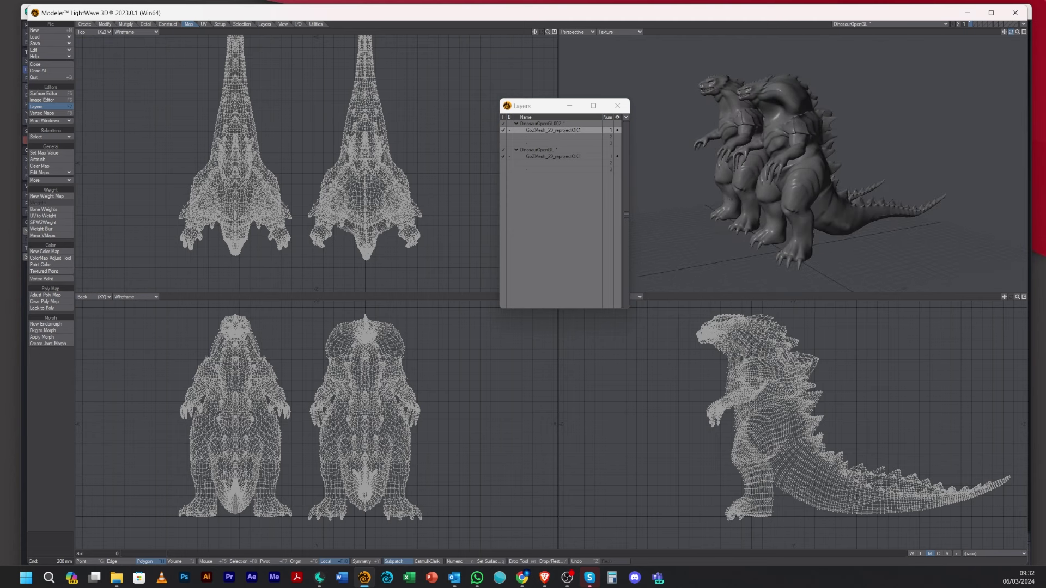
key(t)
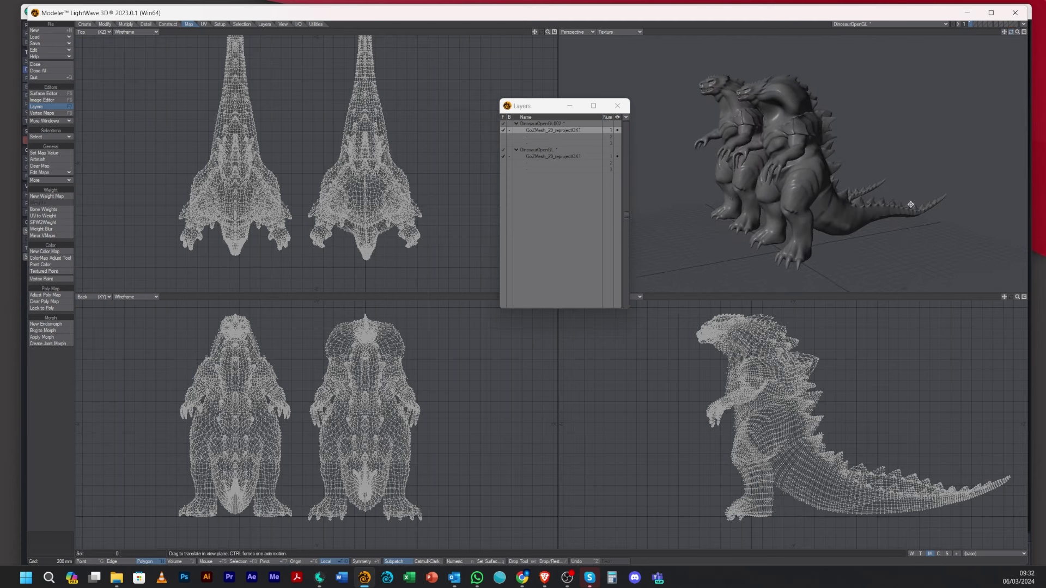
drag(1010, 31, 984, 32)
drag(902, 40, 883, 41)
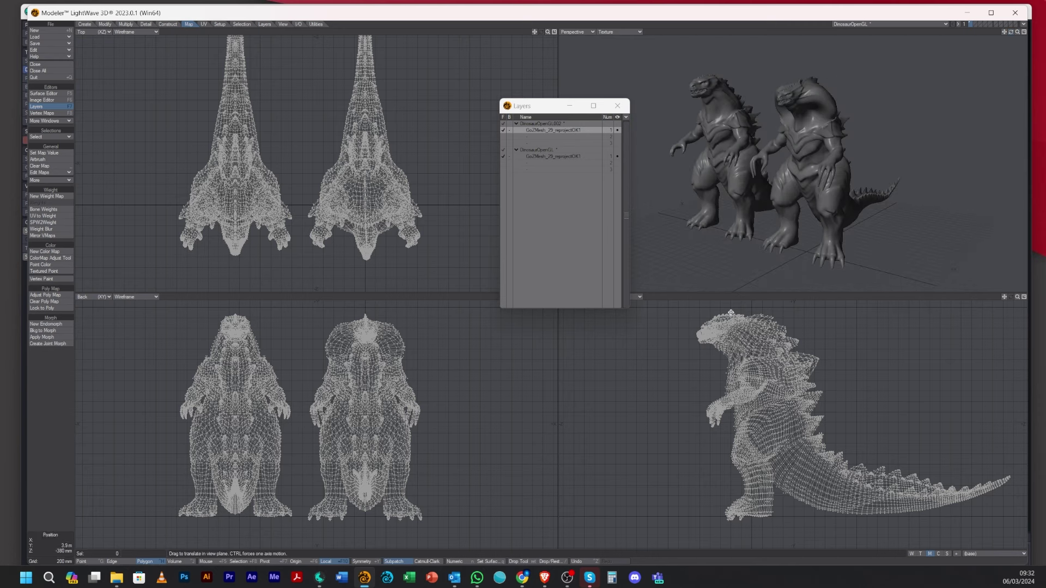